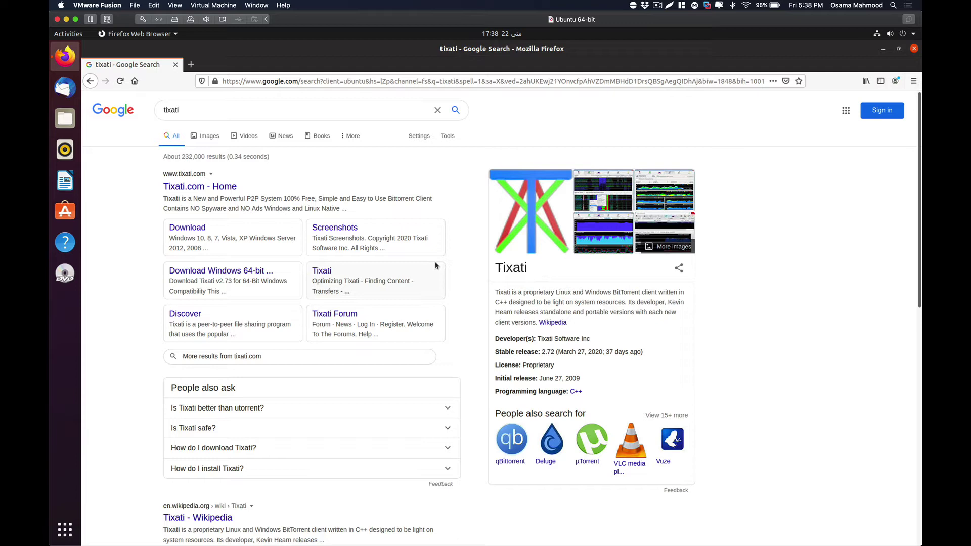
# Step: Go from the Tixati.com Home search result to the Tixati v2.73 download page
pyautogui.click(226, 185)
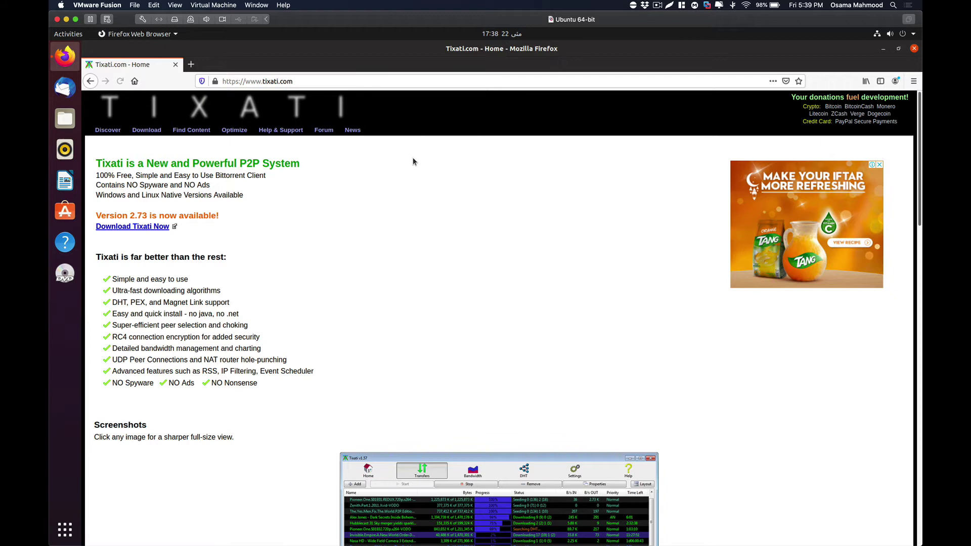
pyautogui.click(156, 131)
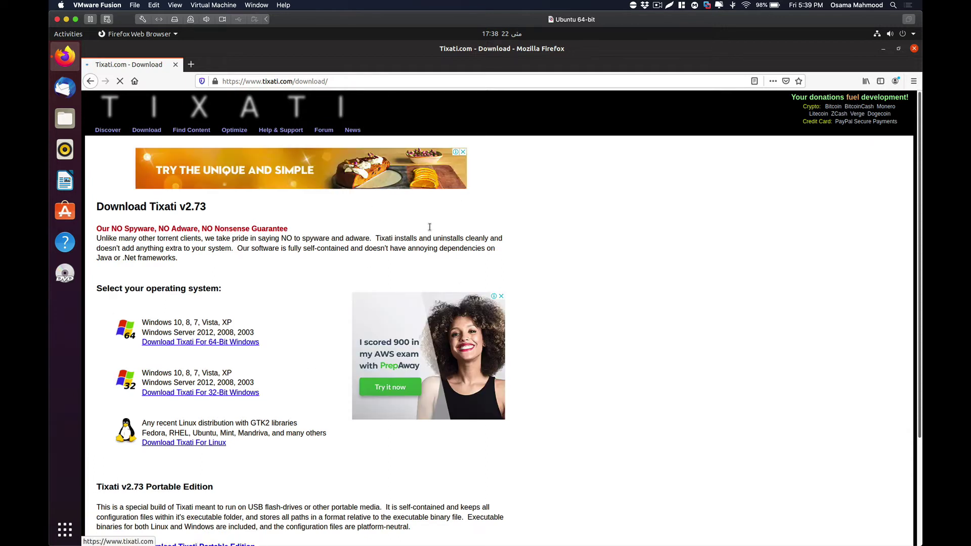
pyautogui.click(289, 82)
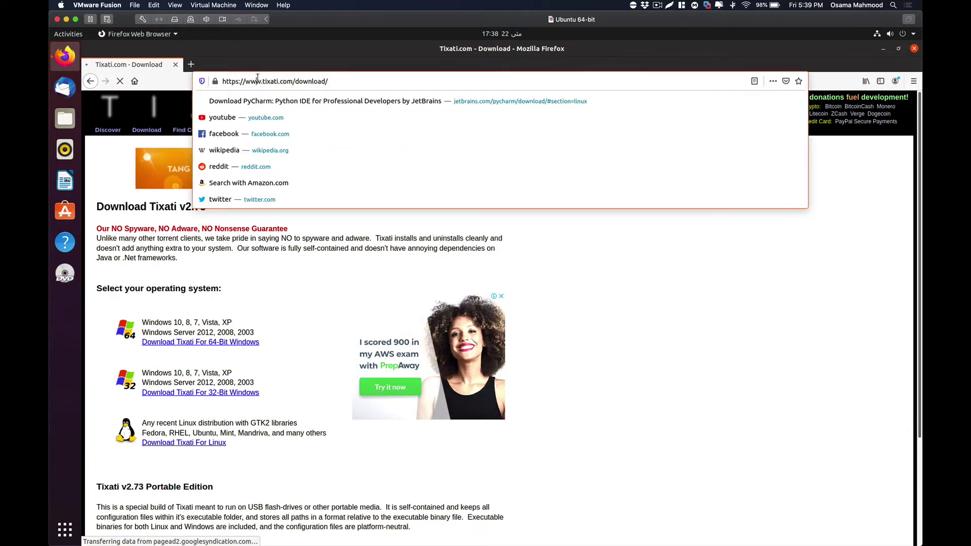
pyautogui.click(225, 288)
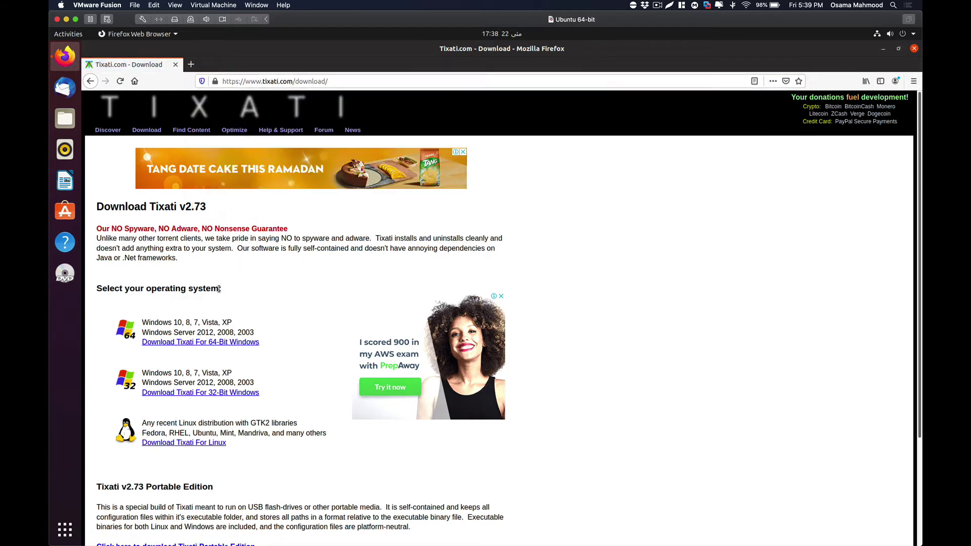
pyautogui.scroll(-2, 243, 372)
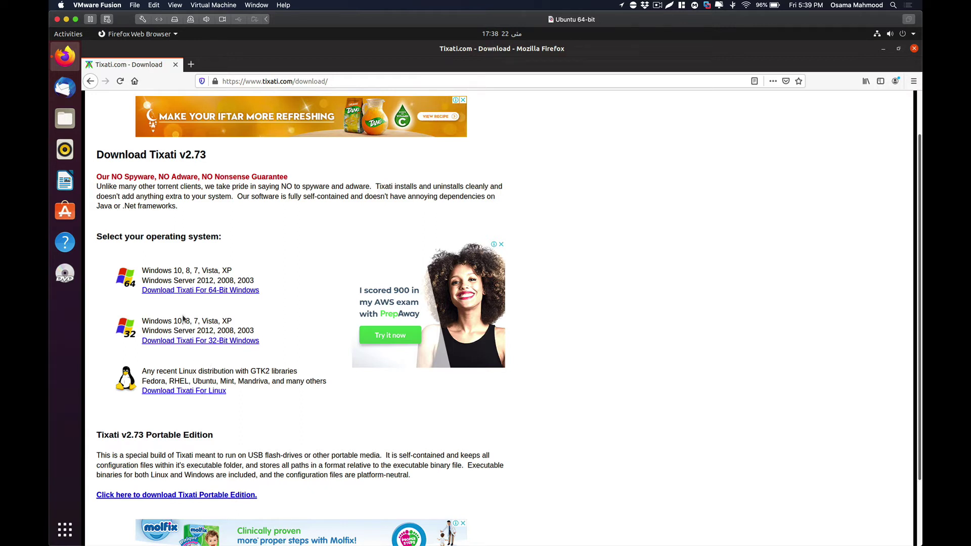
pyautogui.moveTo(158, 321); pyautogui.dragTo(221, 322)
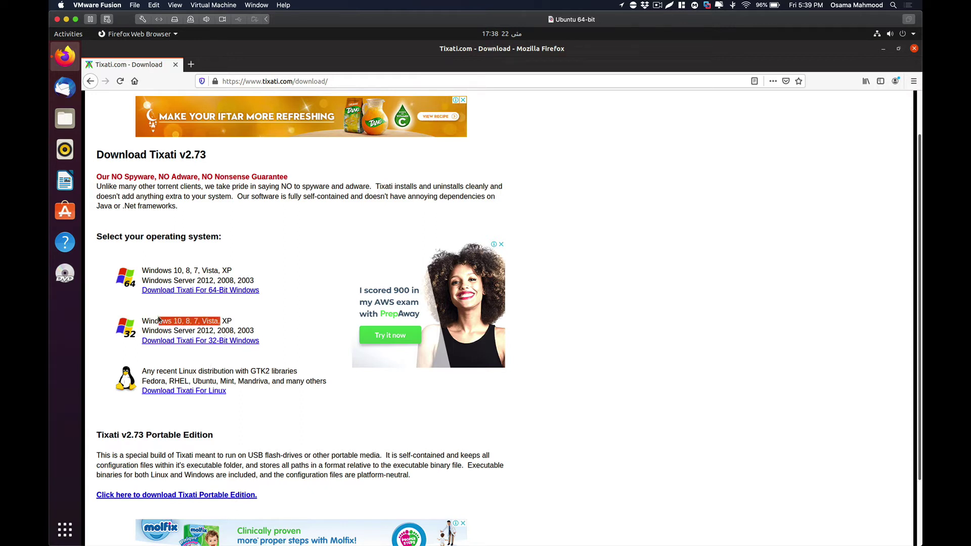
pyautogui.click(178, 379)
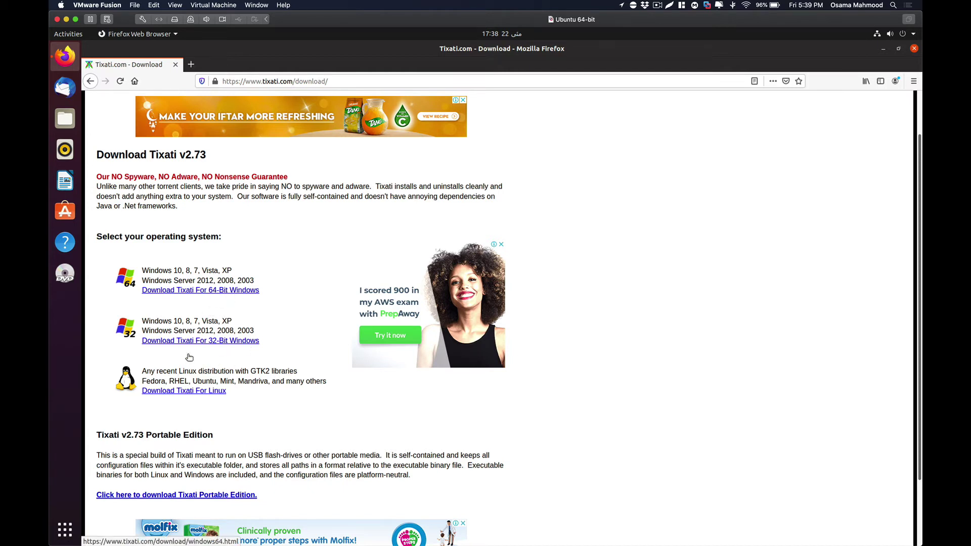
# Step: Open the Tixati for Linux page and highlight its 64-bit RPM and .deb package headings
pyautogui.click(195, 391)
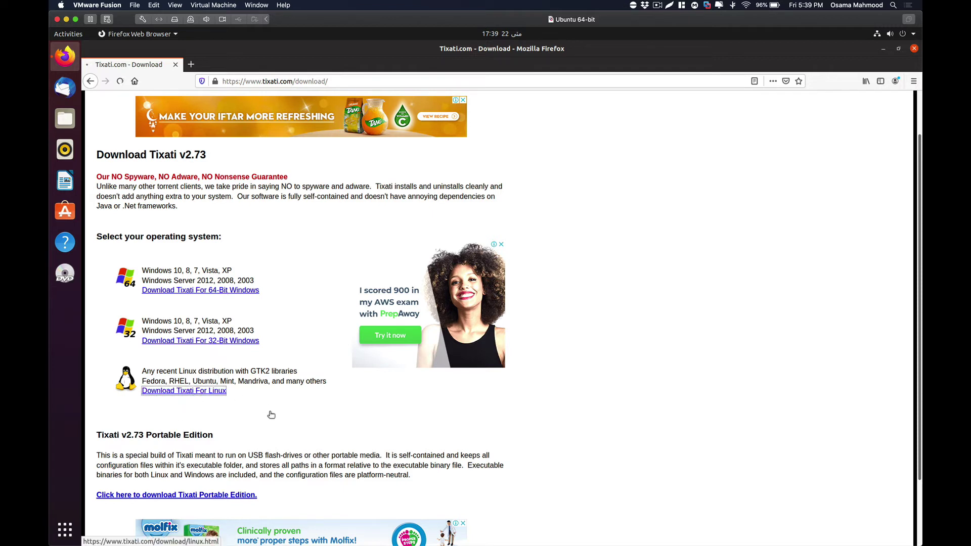
pyautogui.scroll(-3, 295, 438)
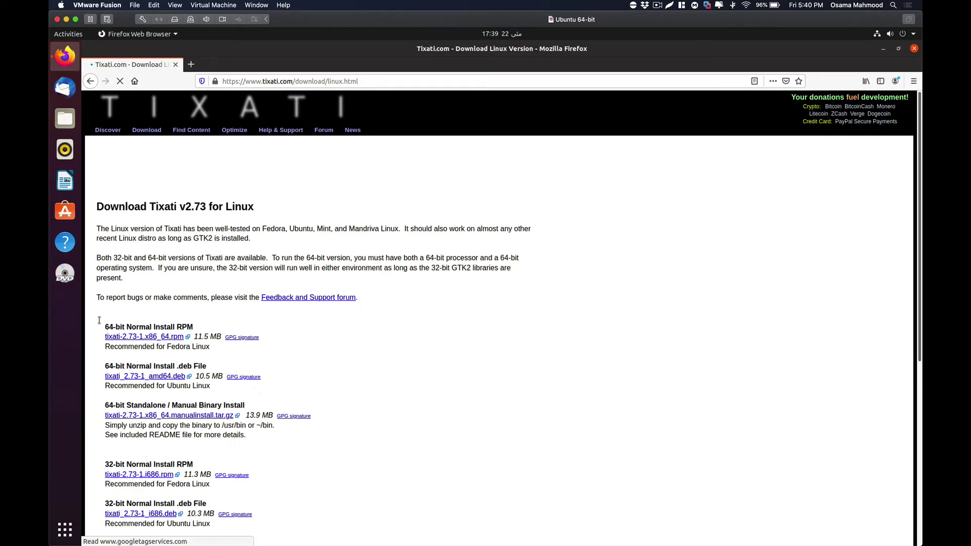
pyautogui.tripleClick(265, 359)
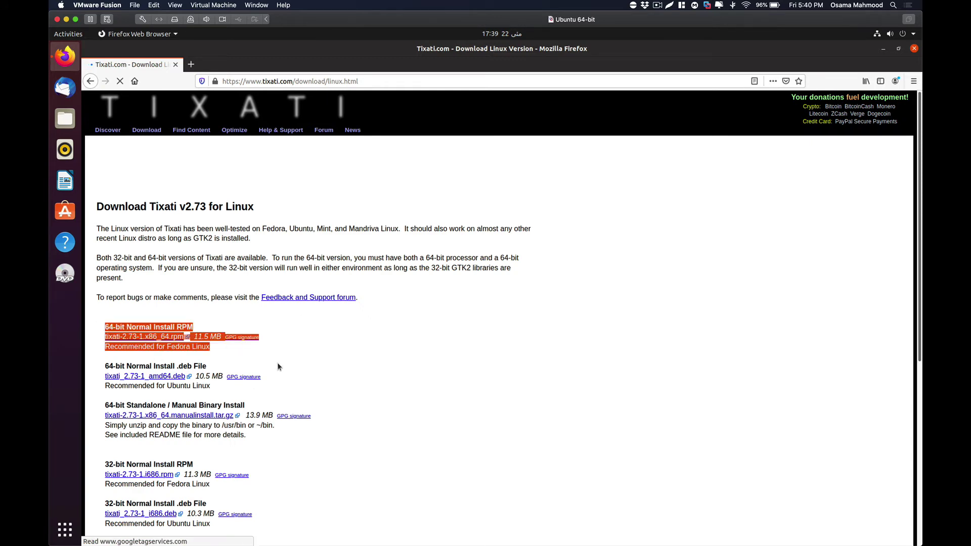
pyautogui.click(277, 362)
pyautogui.scroll(-3, 277, 362)
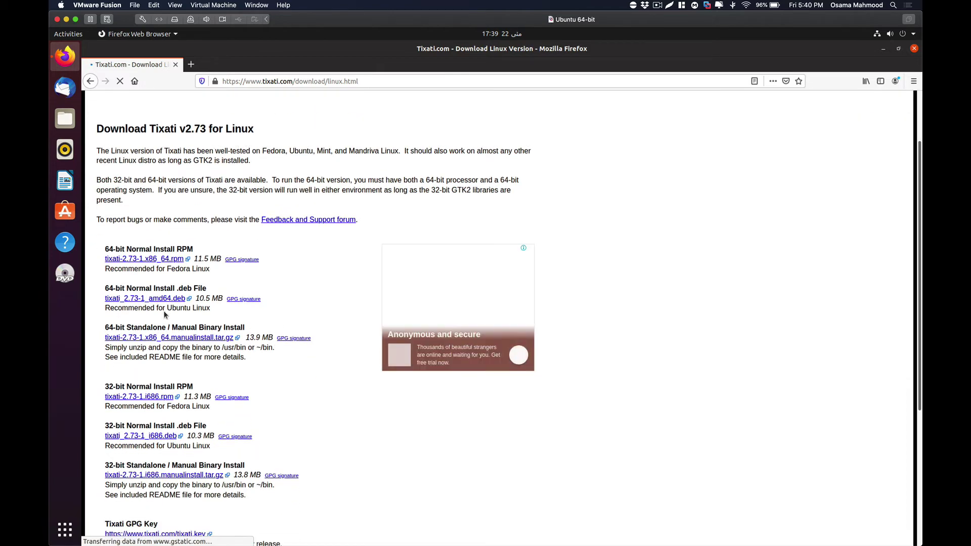
pyautogui.moveTo(151, 288); pyautogui.dragTo(200, 287)
pyautogui.click(200, 286)
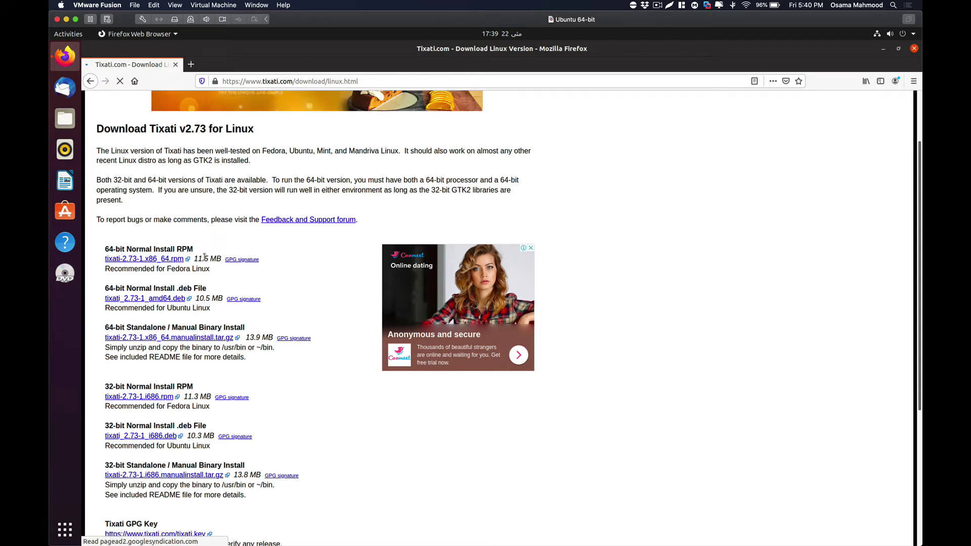
pyautogui.tripleClick(175, 248)
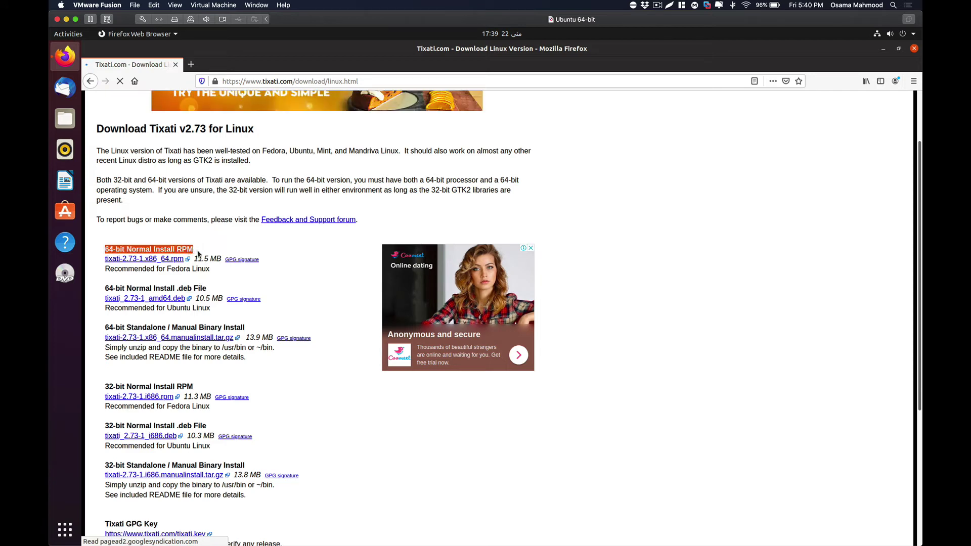
pyautogui.click(227, 374)
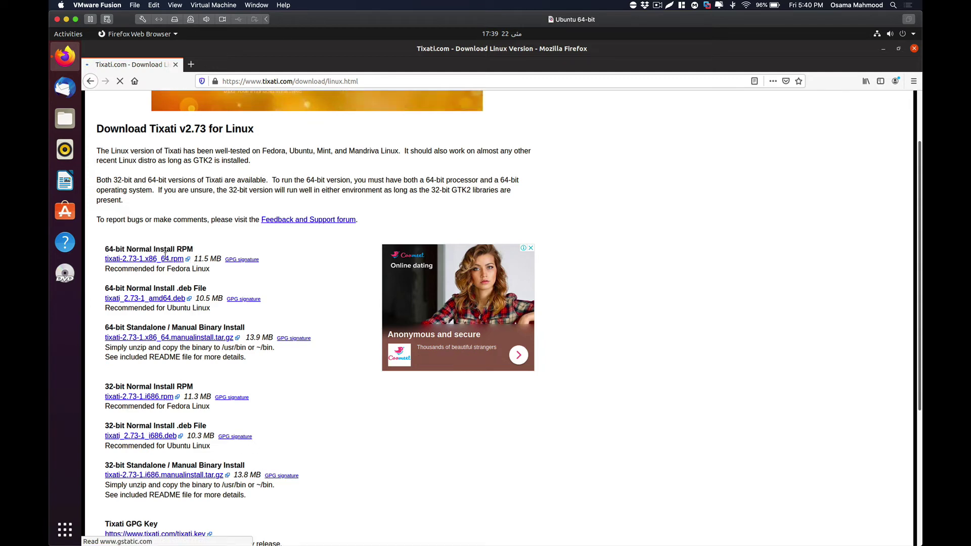
# Step: Download and save the 64-bit package tixati_2.73-1_amd64.deb, checking its download progress
pyautogui.click(155, 300)
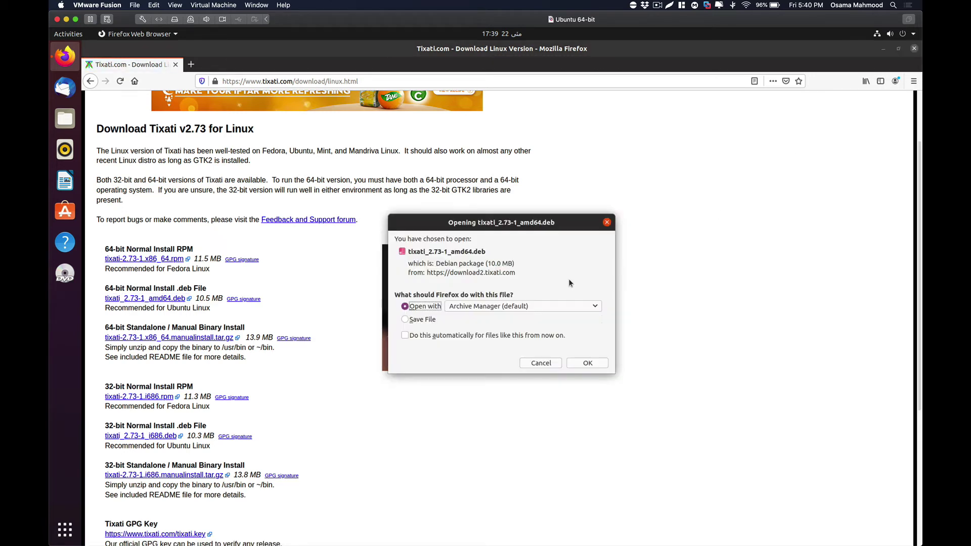
pyautogui.click(426, 321)
pyautogui.click(601, 363)
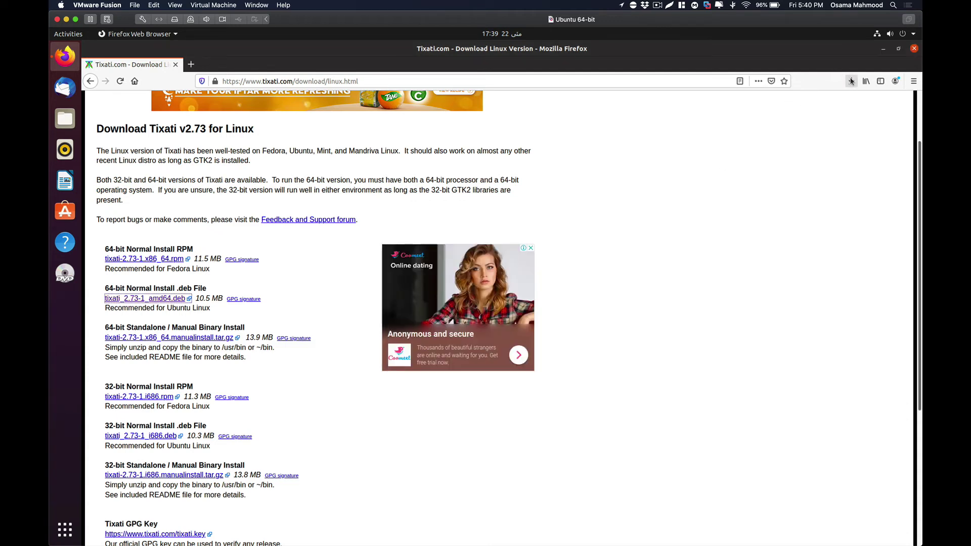
pyautogui.click(851, 81)
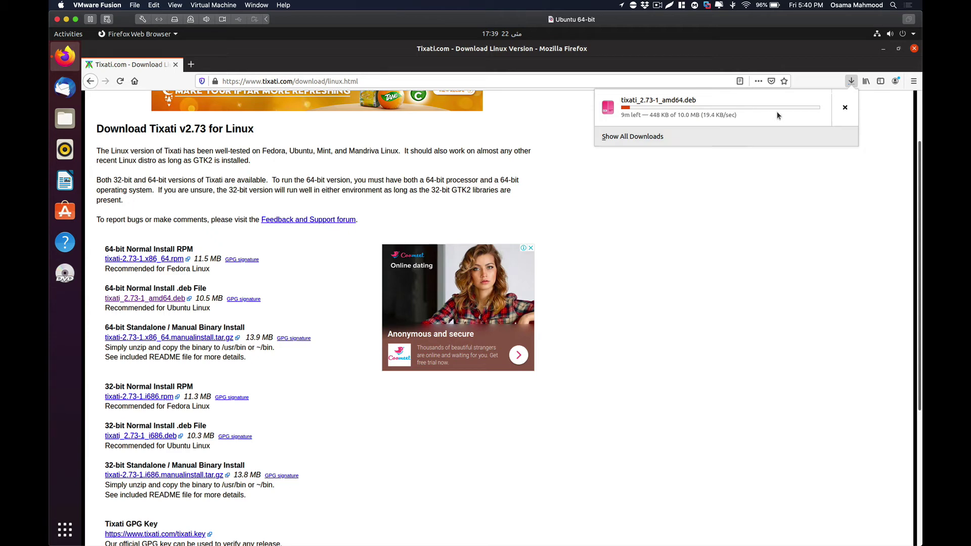
pyautogui.click(657, 6)
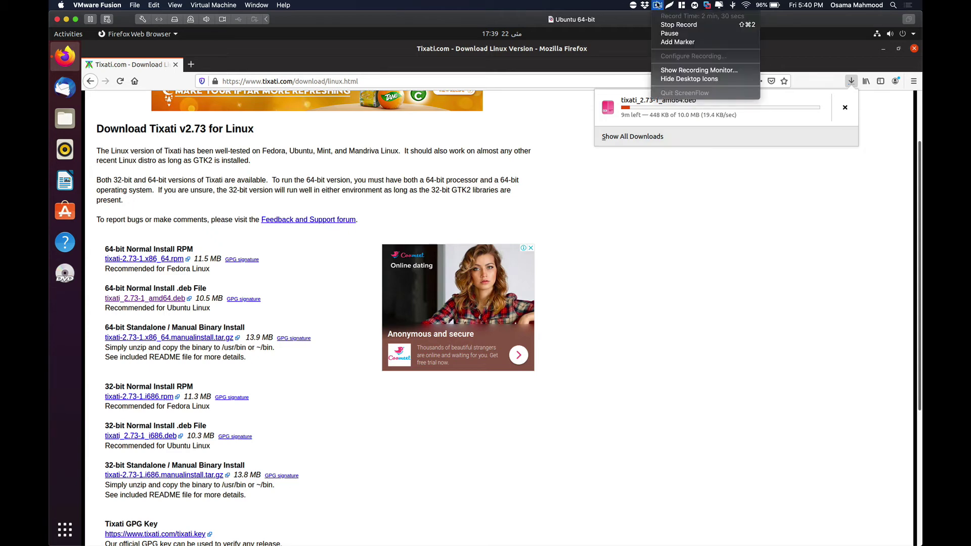
pyautogui.click(669, 33)
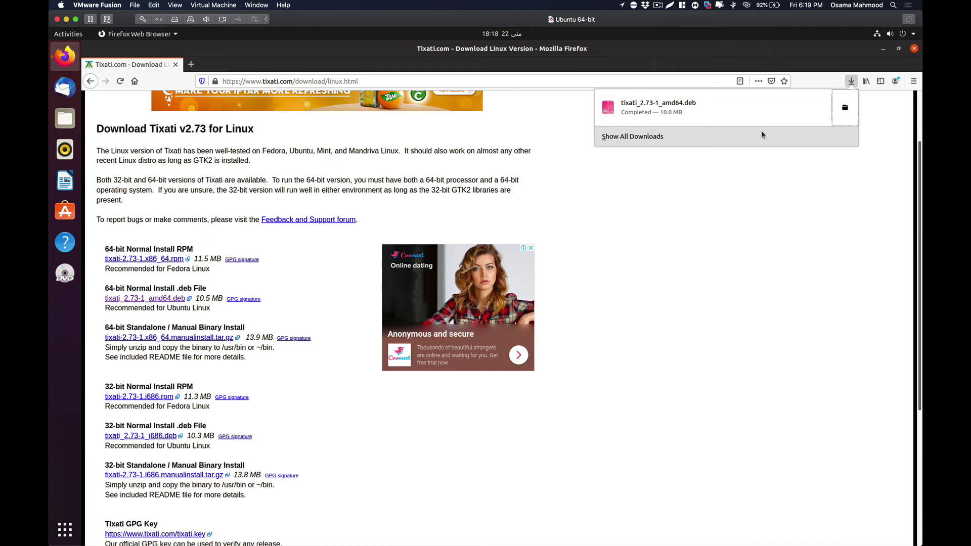
# Step: Show the downloaded .deb in its Downloads folder and open a terminal there
pyautogui.click(845, 108)
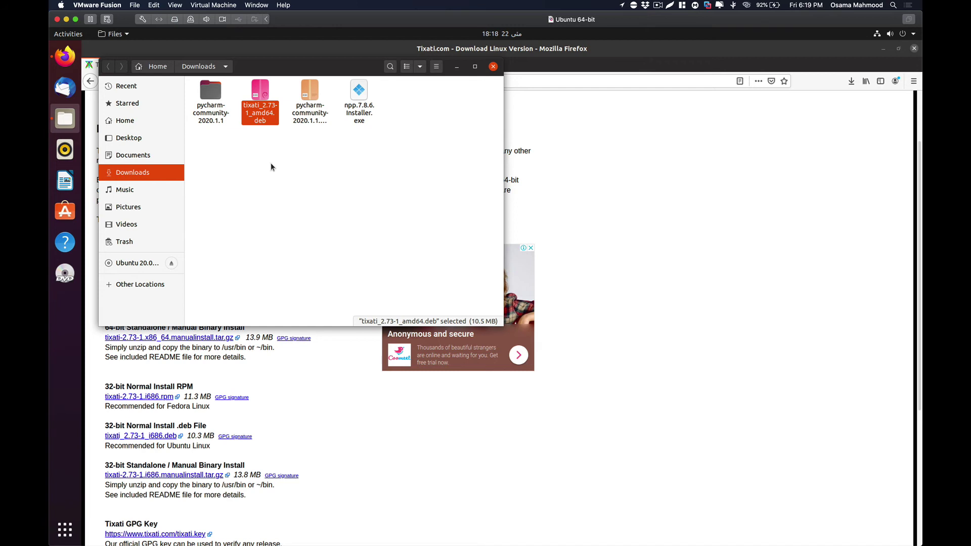
pyautogui.rightClick(318, 184)
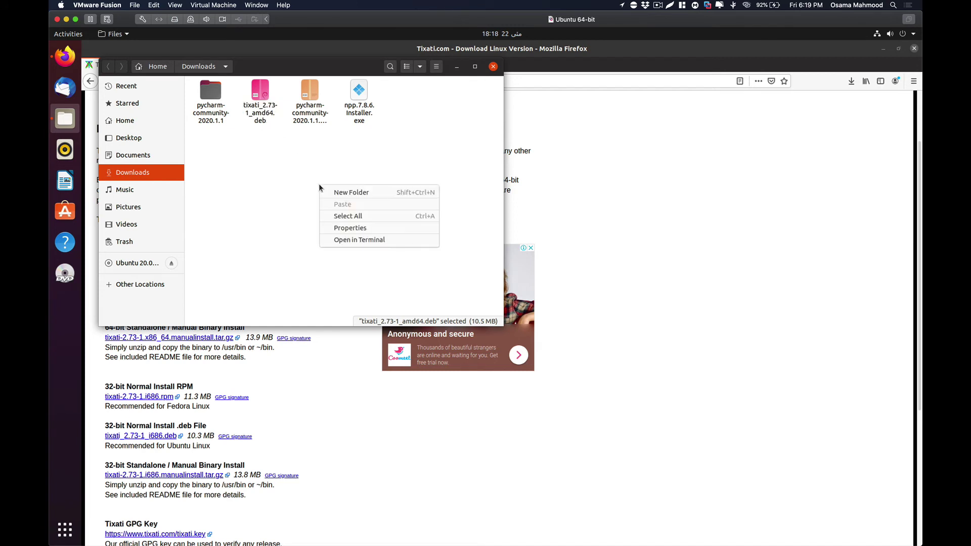
pyautogui.click(378, 240)
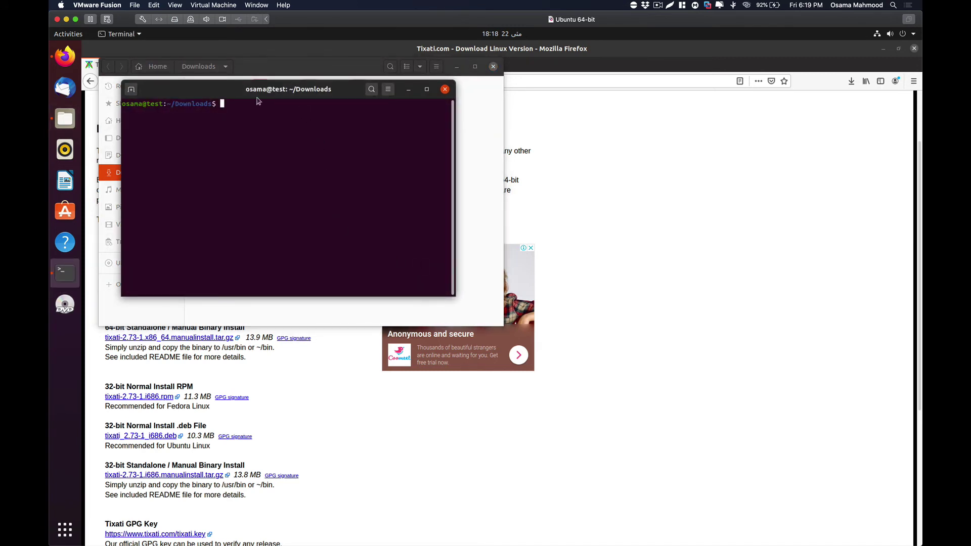
# Step: Install tixati_2.73-1_amd64.deb with sudo dpkg -i and review the gconftool-2 warnings
pyautogui.moveTo(227, 95); pyautogui.dragTo(452, 197)
pyautogui.write('sudo ')
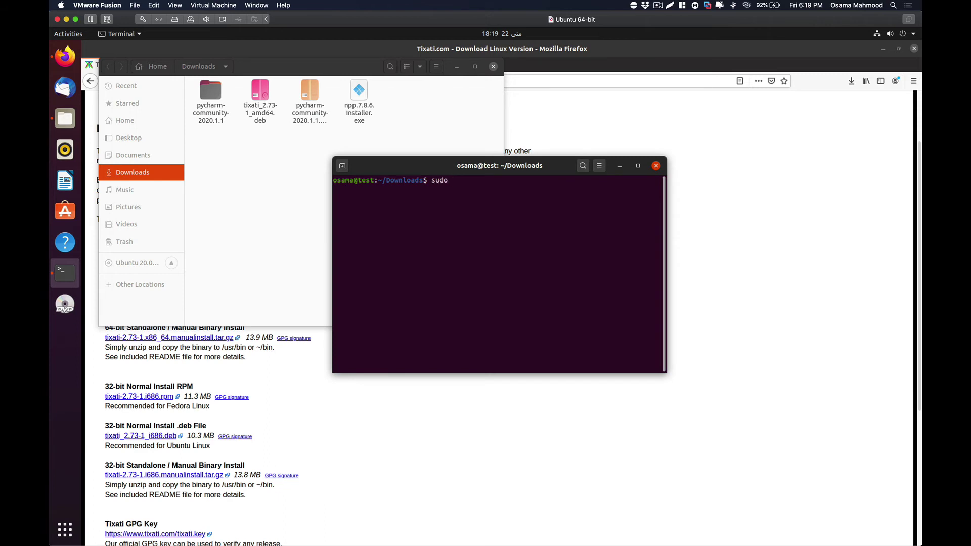
pyautogui.write('dpkg -i t')
pyautogui.press('Tab')
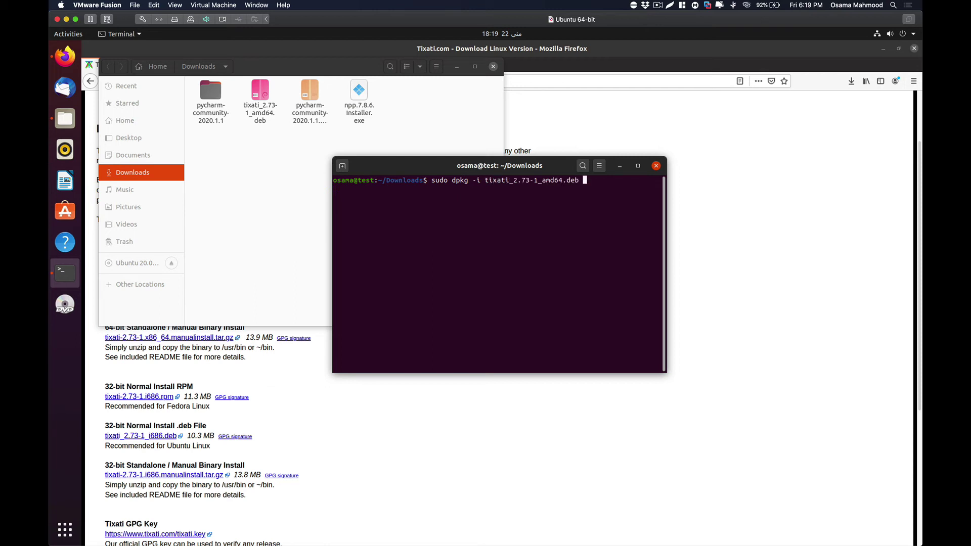
pyautogui.press('Return')
pyautogui.press('Return')
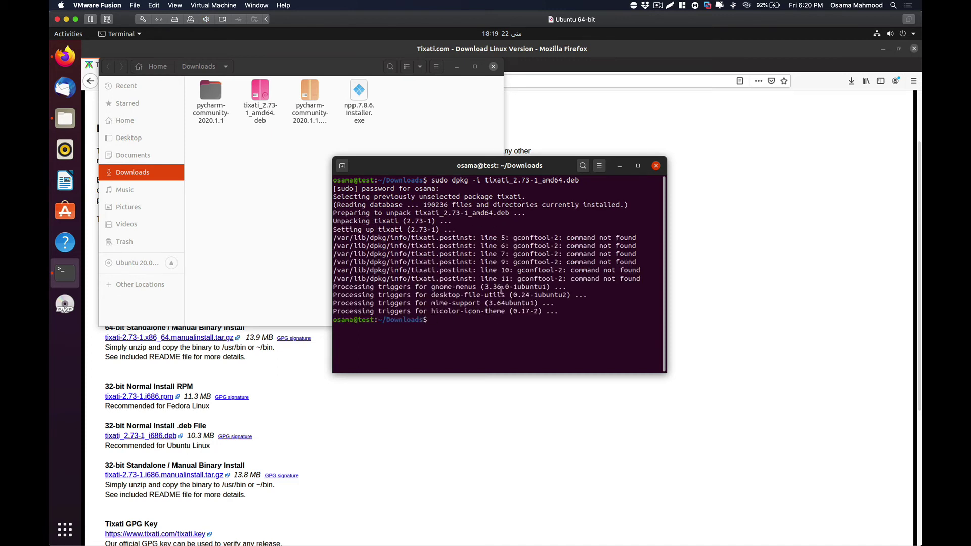
pyautogui.moveTo(454, 276); pyautogui.dragTo(406, 250)
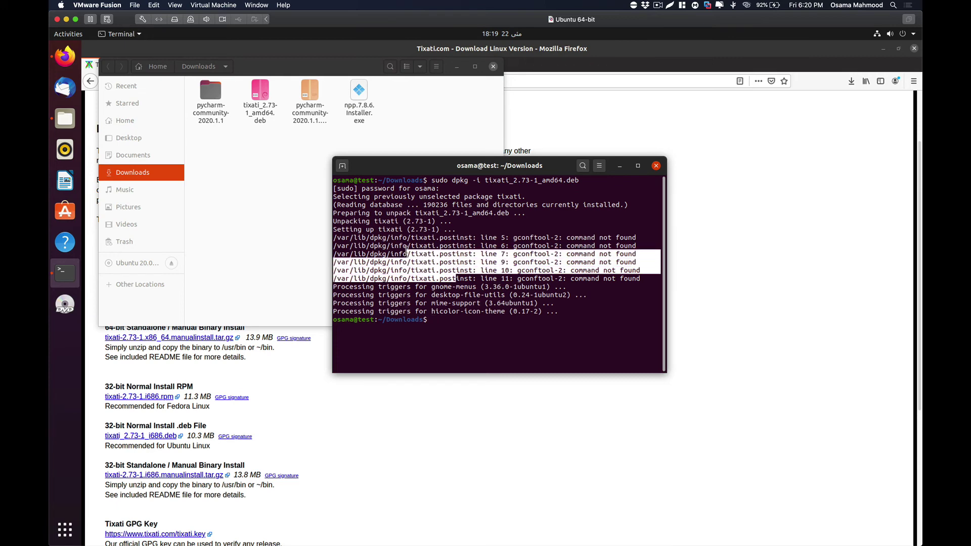
pyautogui.click(450, 313)
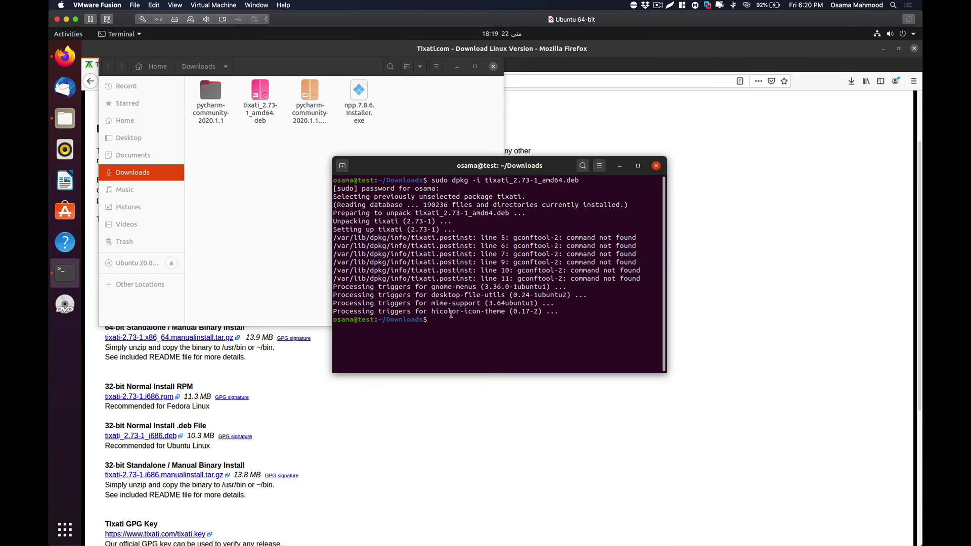
# Step: Search the applications overview for 'tix' and launch Tixati v2.73
pyautogui.click(60, 536)
pyautogui.write('t')
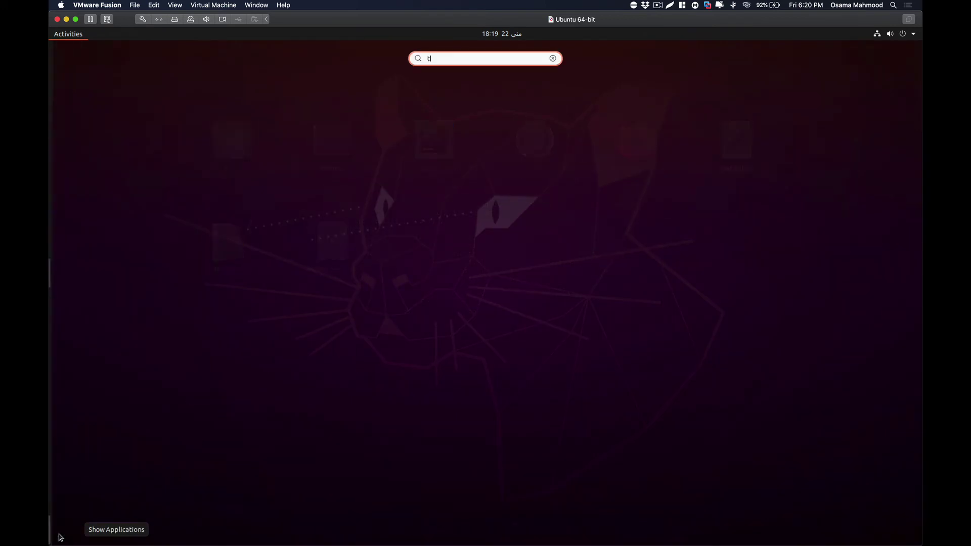
pyautogui.write('ix')
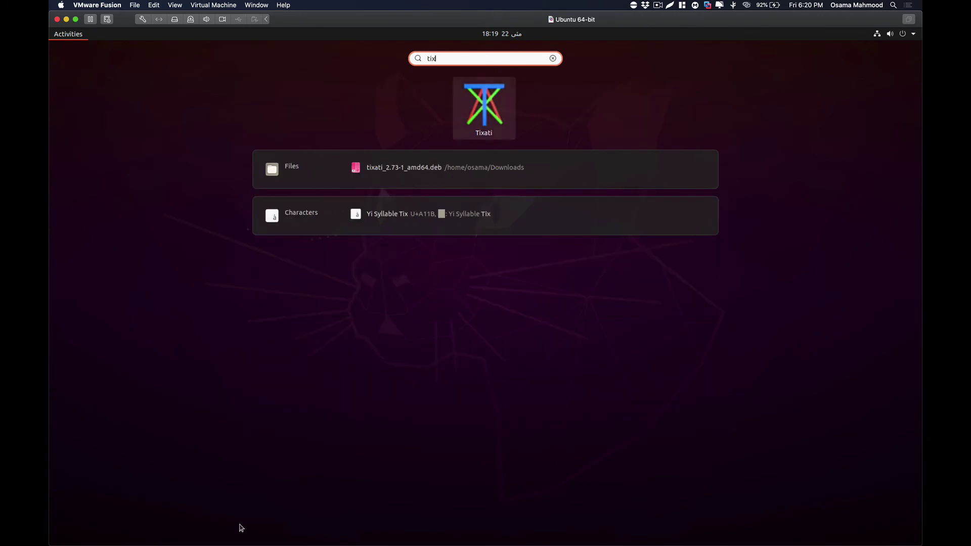
pyautogui.click(493, 102)
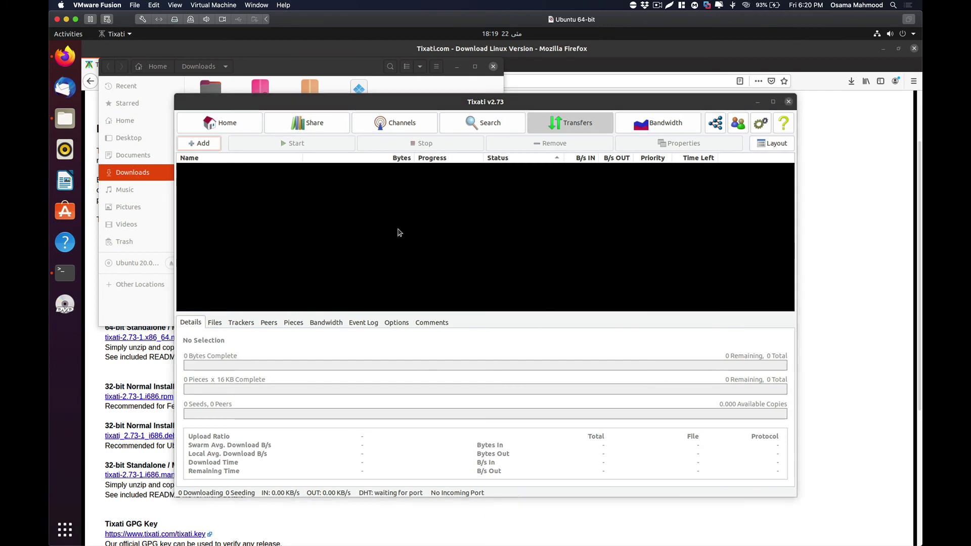
# Step: Accept the Tixati license and set the default download folder to Downloads
pyautogui.click(435, 403)
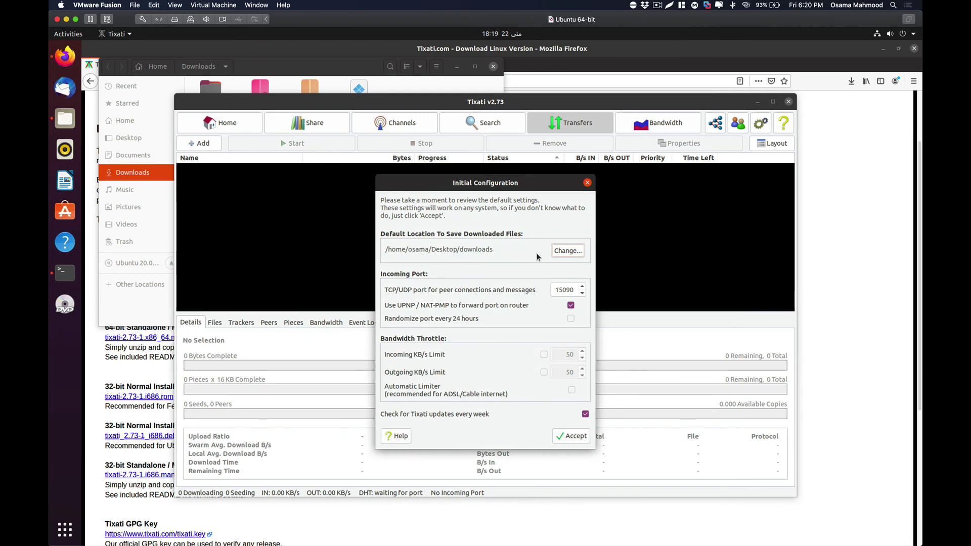
pyautogui.click(567, 250)
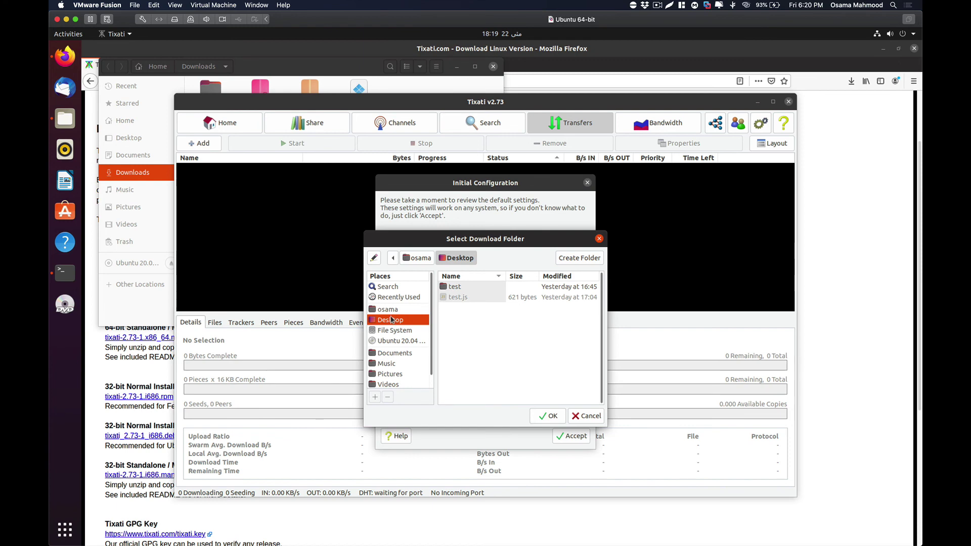
pyautogui.scroll(-1, 400, 312)
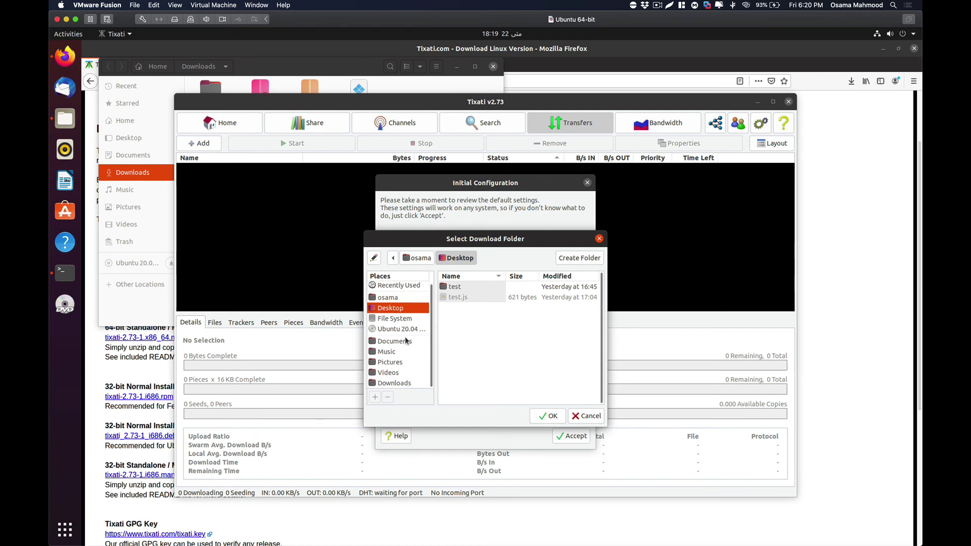
pyautogui.click(395, 383)
pyautogui.click(548, 416)
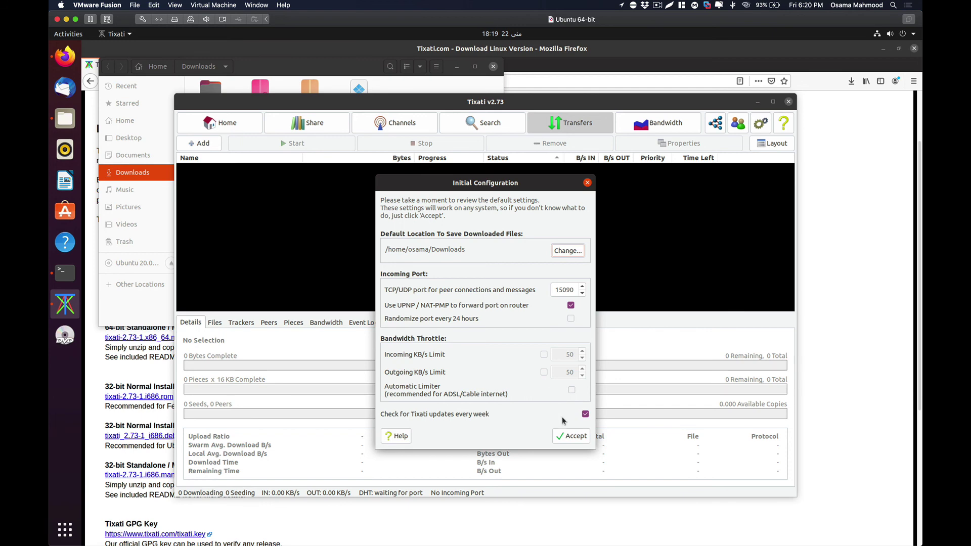
# Step: Accept the initial configuration, dismiss the reminder and open Tixati's settings
pyautogui.click(571, 434)
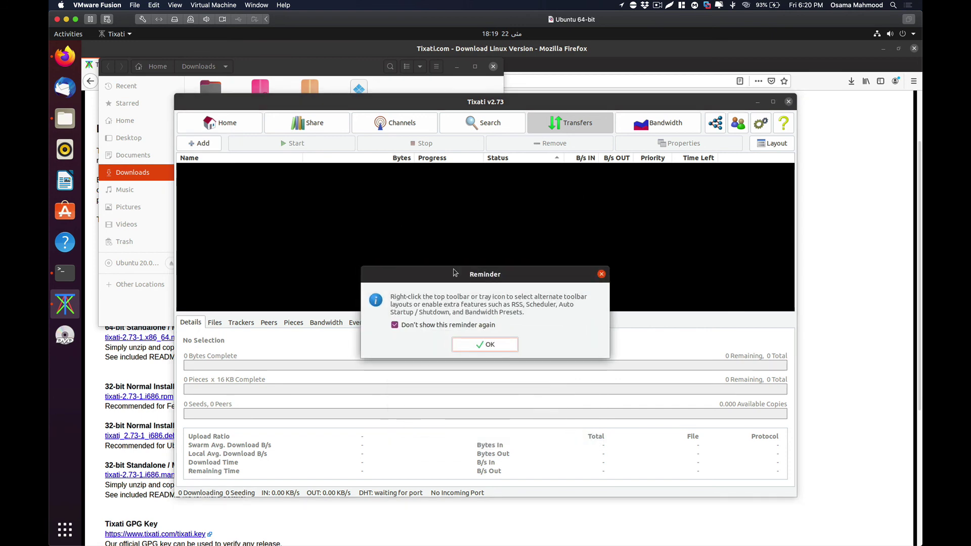
pyautogui.click(490, 348)
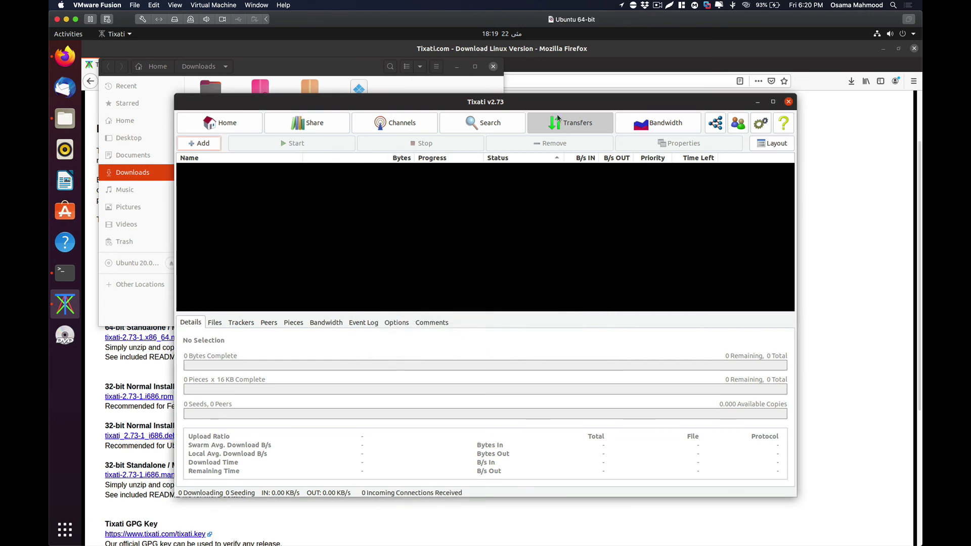
pyautogui.click(760, 123)
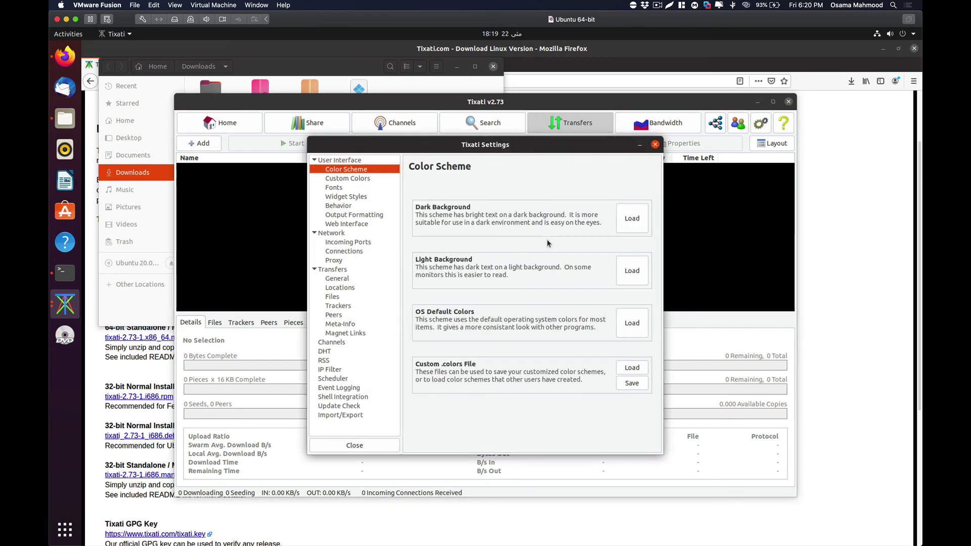